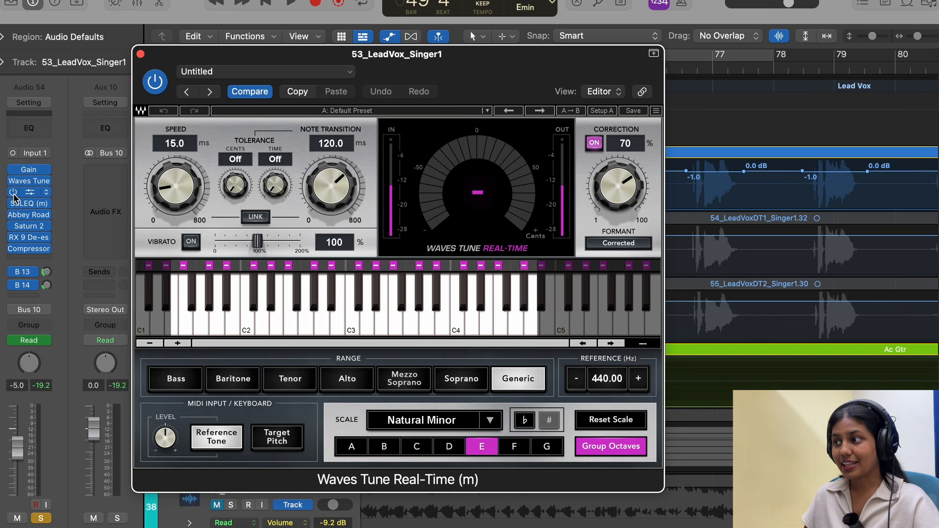
Audition 53_LeadVox_Singer1 from bar 48 with Waves Tune Real-Time enabled, and compare it with the plug-in bypassed
left_click_drag(432, 71, 439, 302)
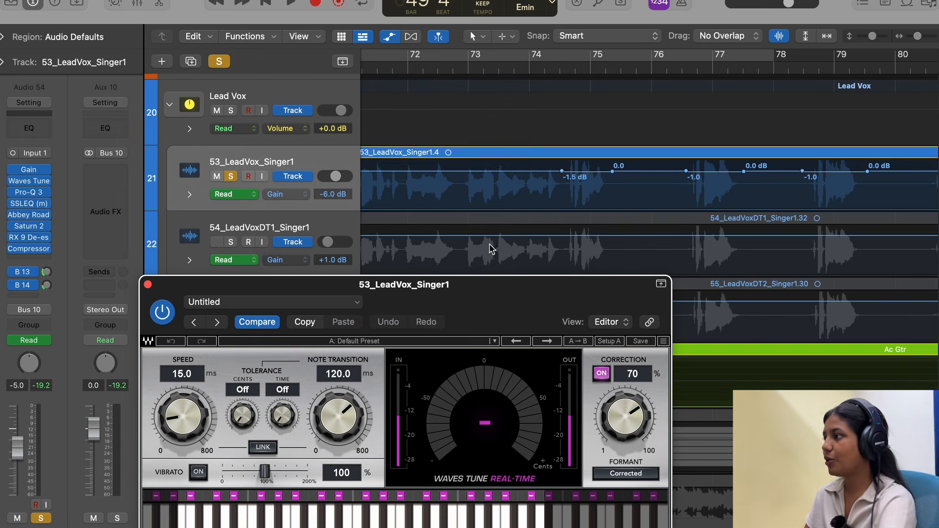
key("space")
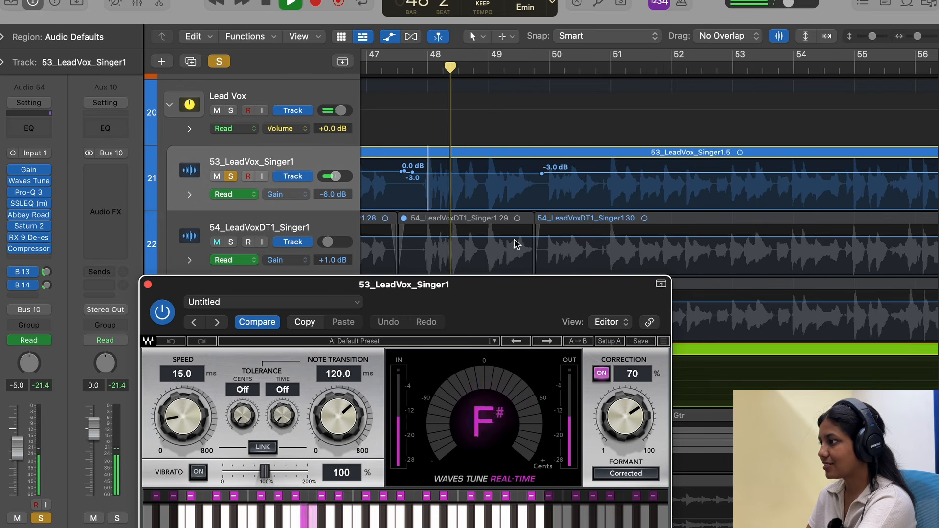
left_click_drag(507, 293, 481, 122)
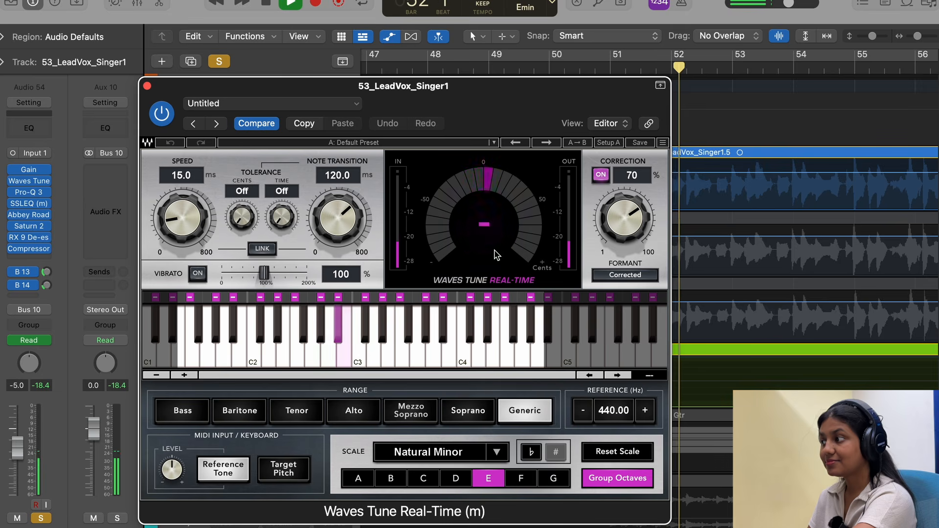
key("space")
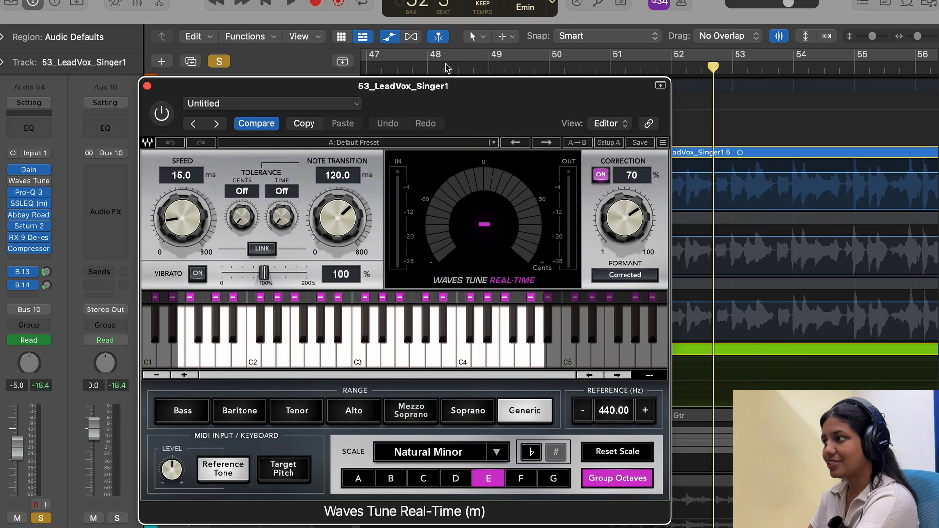
left_click_drag(452, 89, 455, 191)
key("space")
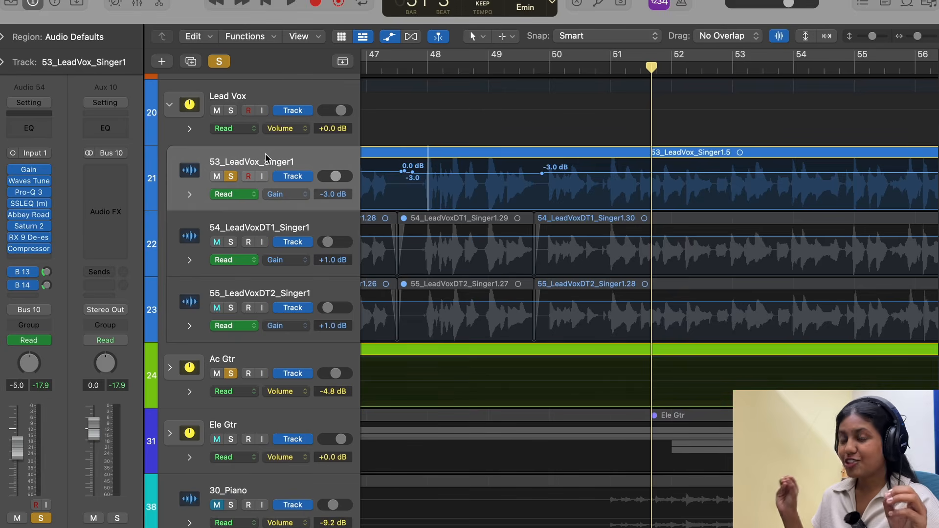
Open Pro-Q 3 and SSLEQ (m) on 53_LeadVox_Singer1 and bypass both equalizers
left_click(28, 194)
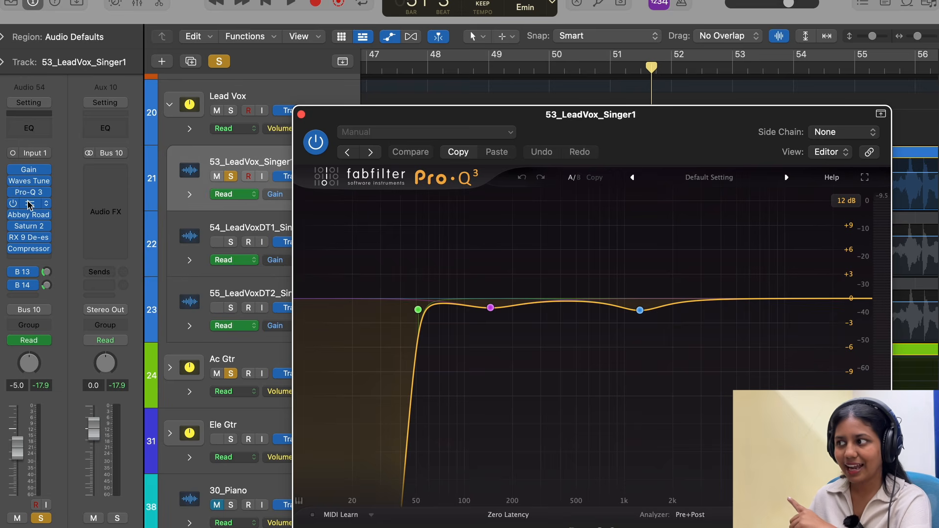
left_click(29, 203)
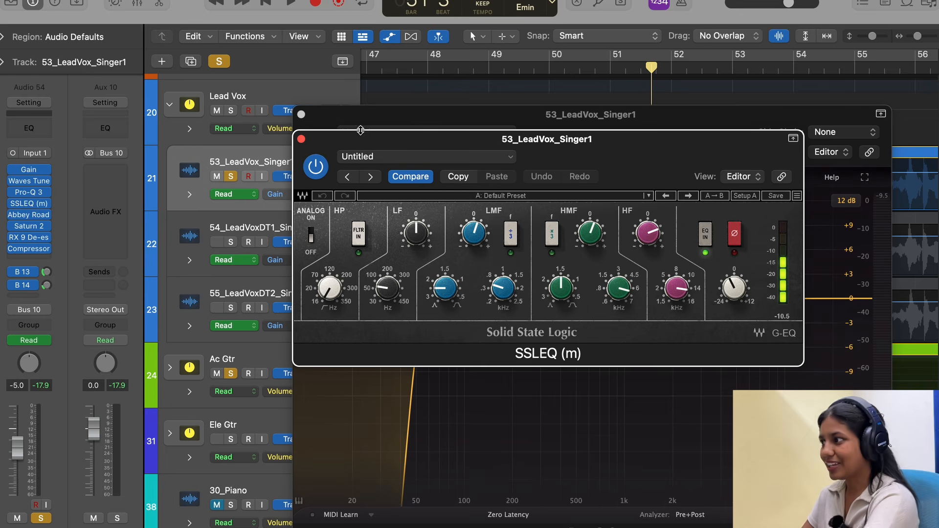
left_click_drag(361, 130, 409, 139)
left_click(321, 147)
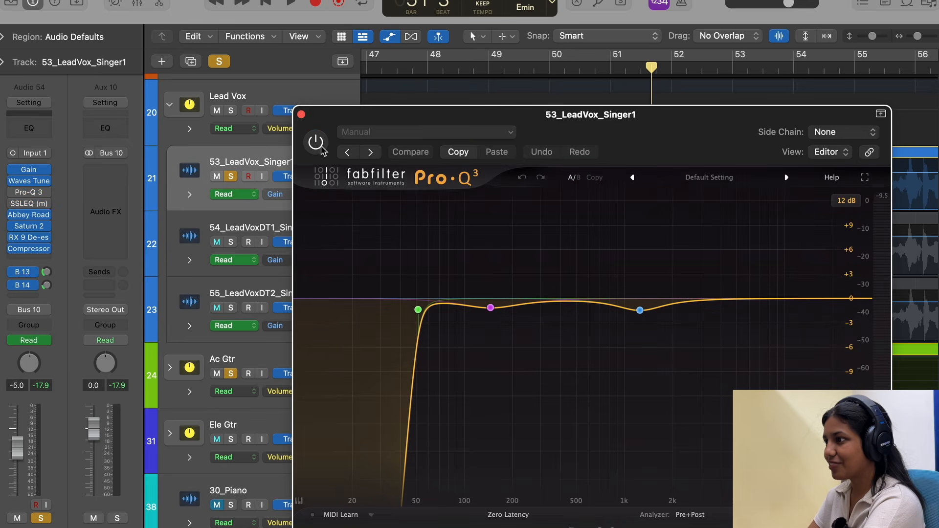
Play the lead vocal from bar 48 and switch the two equalizers on and off to compare, leaving both enabled
key("space")
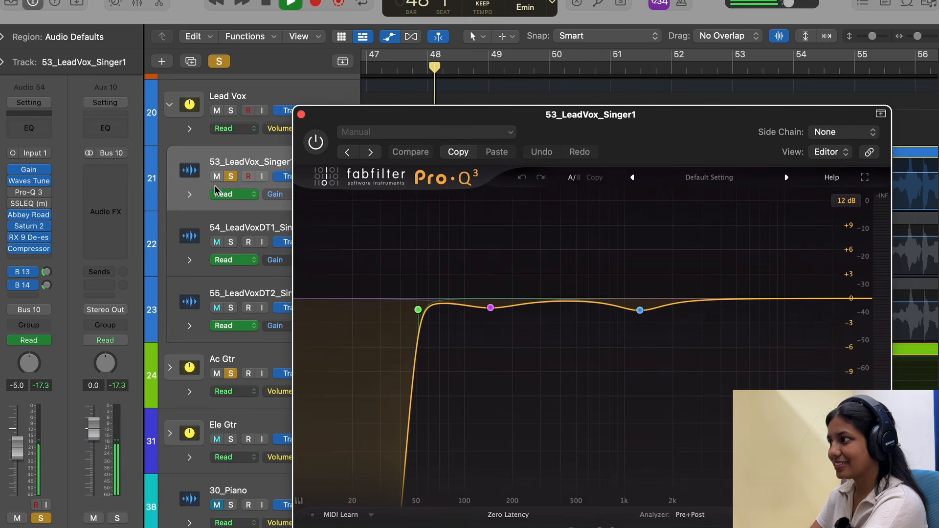
left_click(14, 192)
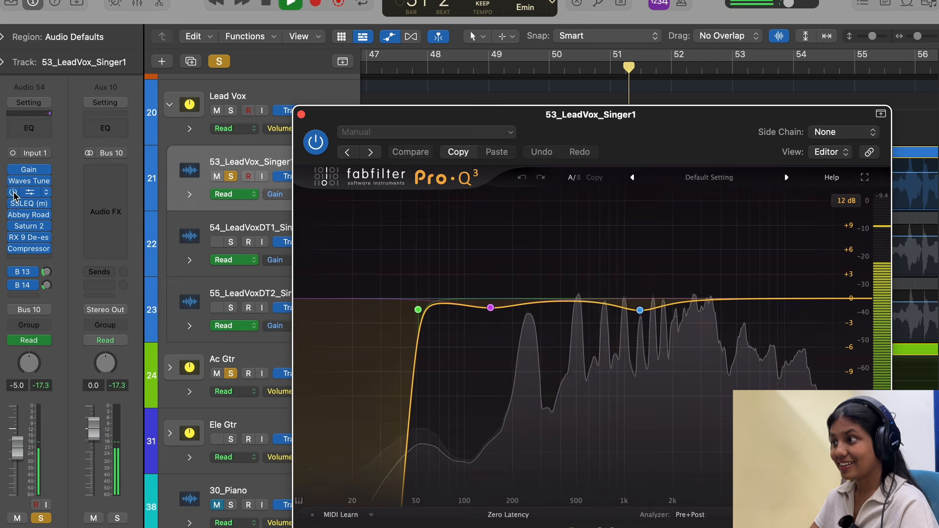
left_click(13, 192)
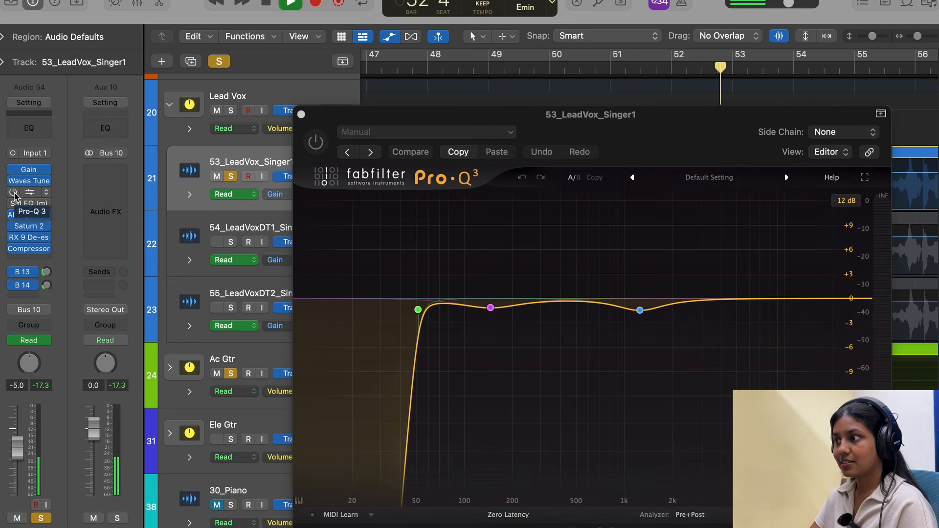
left_click(13, 193)
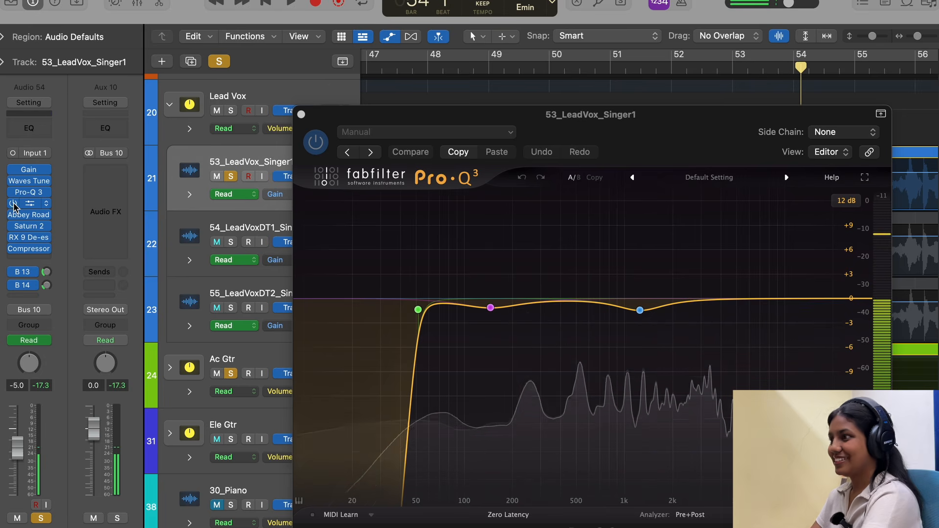
key("space")
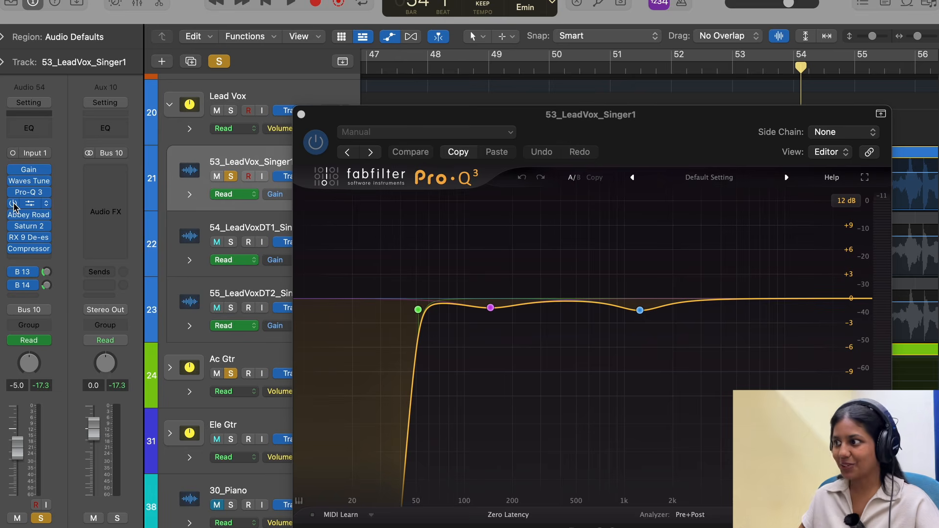
Inspect the settings of the low-mid bell and low-cut bands in Pro-Q 3, and close the plug-in window
left_click(491, 308)
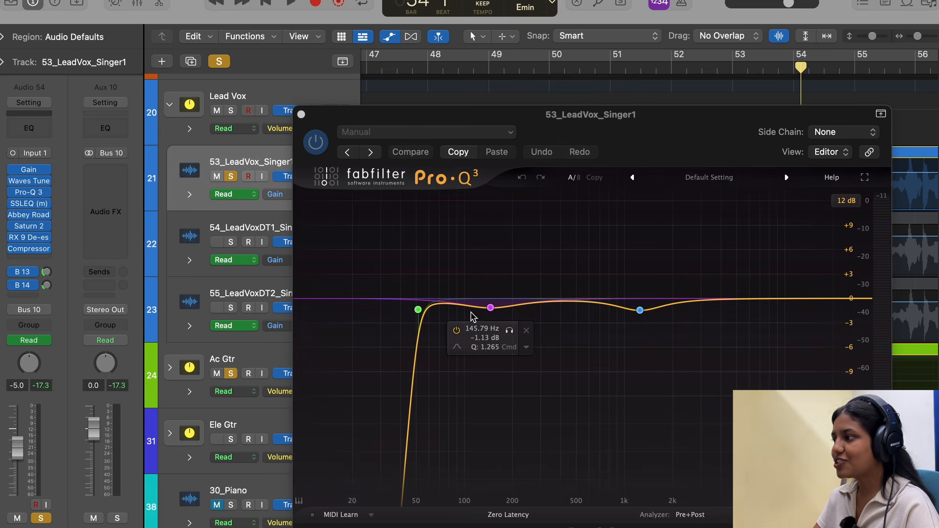
left_click(418, 310)
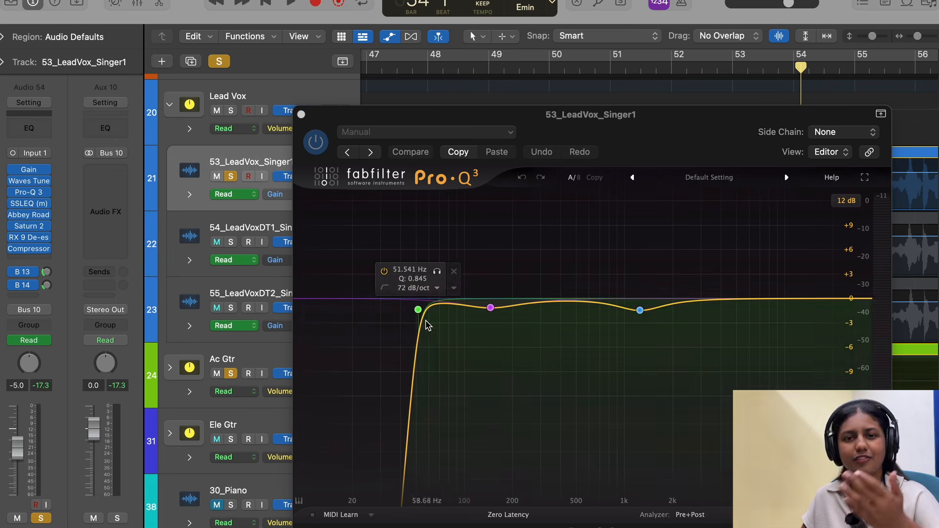
mouse_move(494, 321)
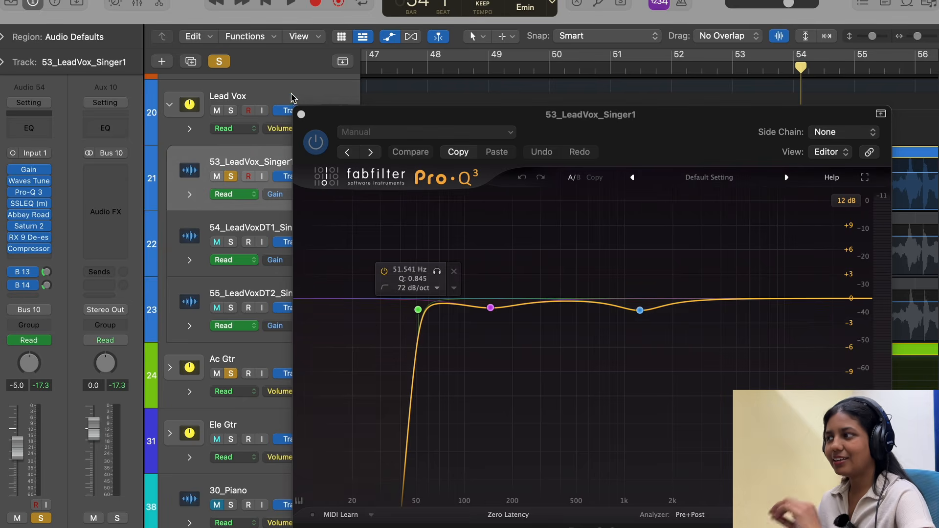
left_click(300, 112)
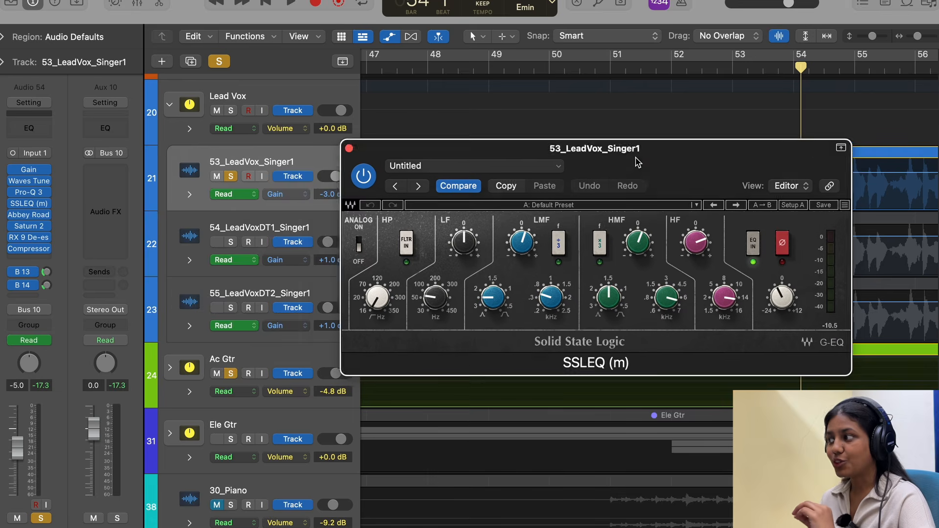
Audition the lead vocal from bar 48 while toggling only SSLEQ (m) off and on, leaving it enabled
left_click_drag(640, 157, 510, 184)
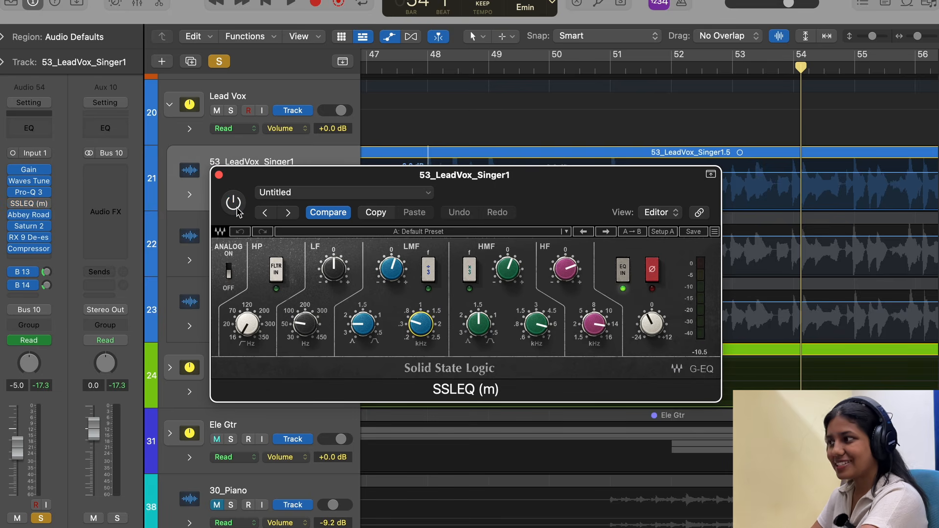
key("space")
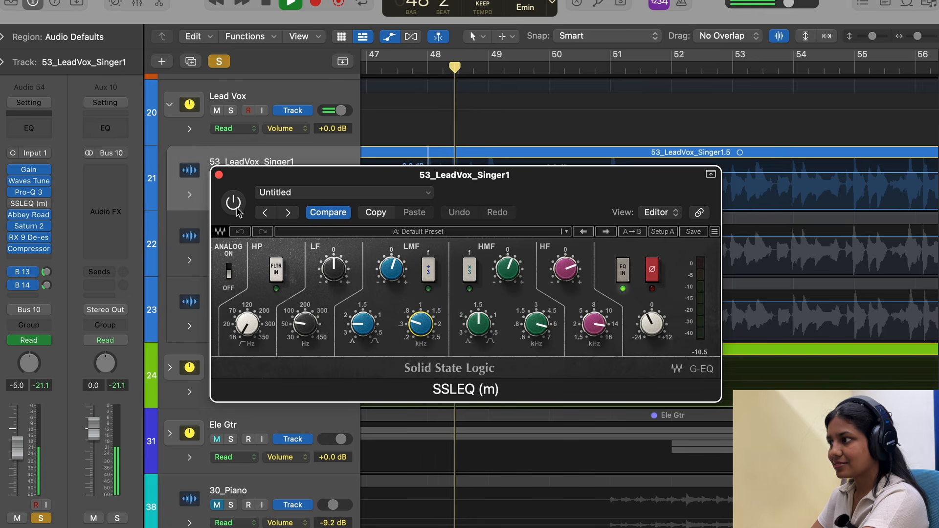
left_click(234, 209)
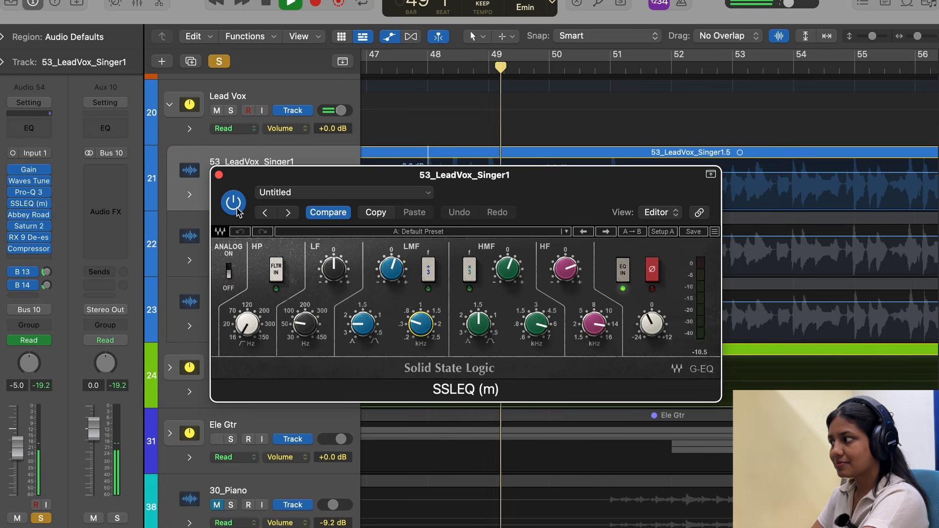
left_click(235, 210)
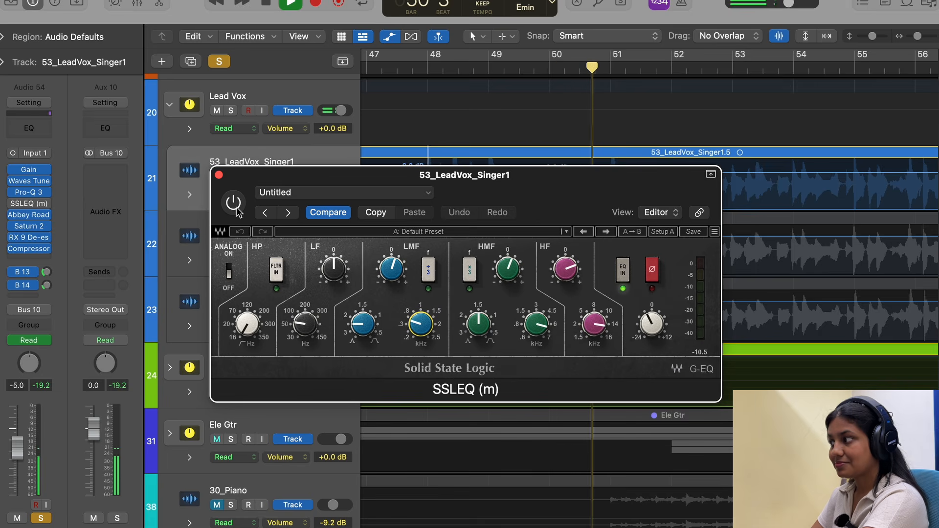
left_click(235, 209)
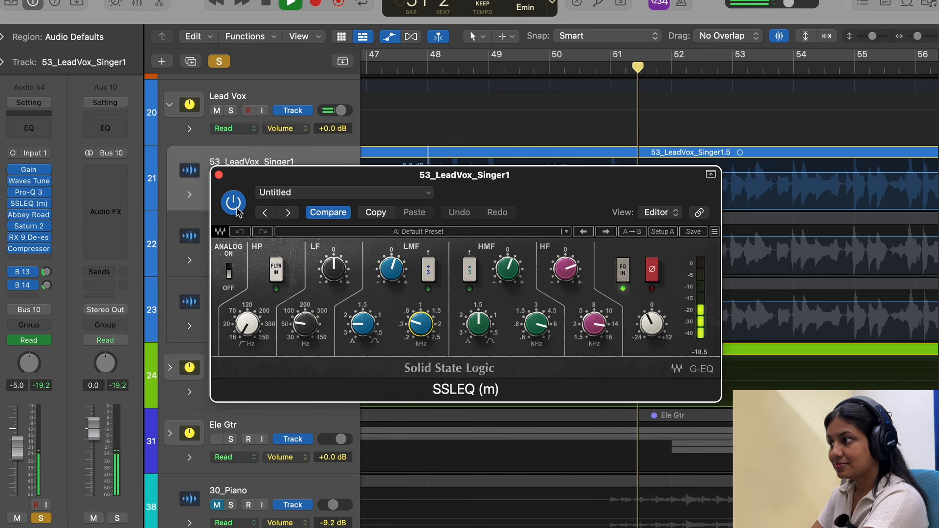
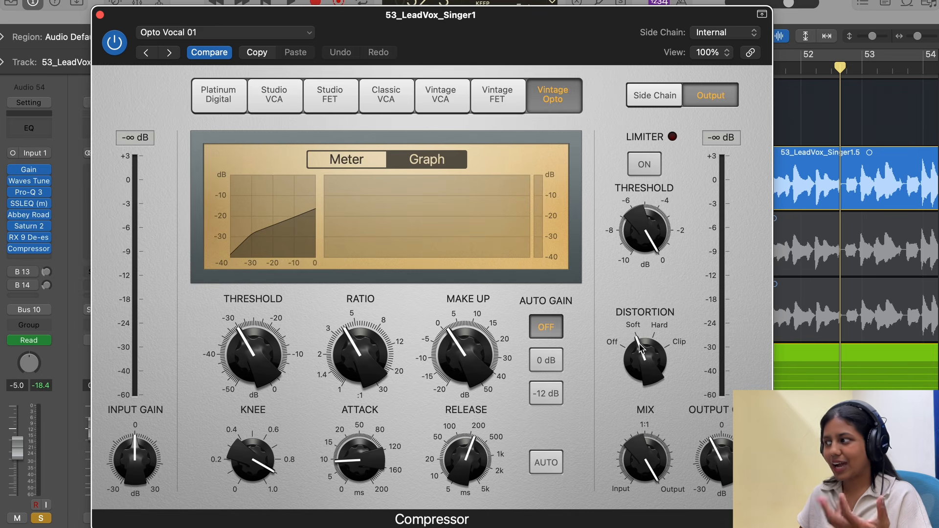
Close the Compressor window and compare playback from bar 48 with the inserts from Pro-Q 3 through Compressor bypassed and re-enabled
left_click(101, 15)
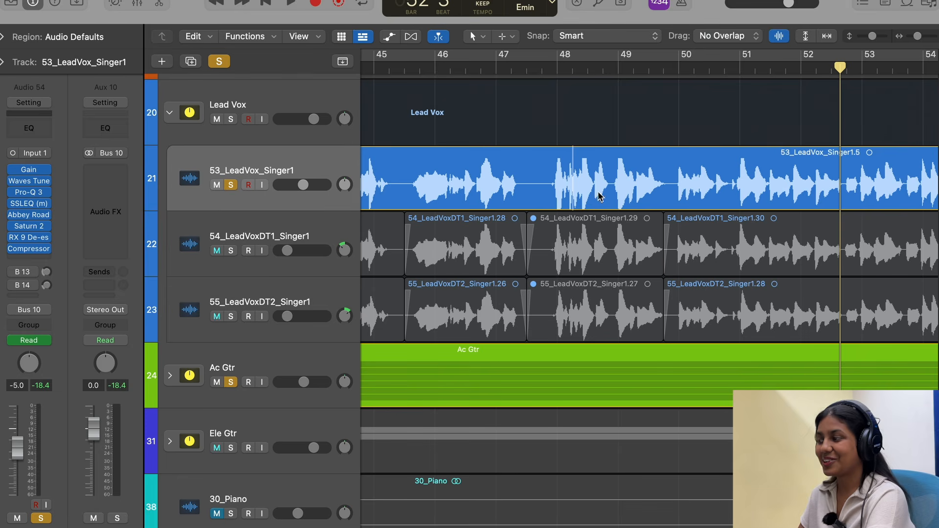
left_click(555, 181)
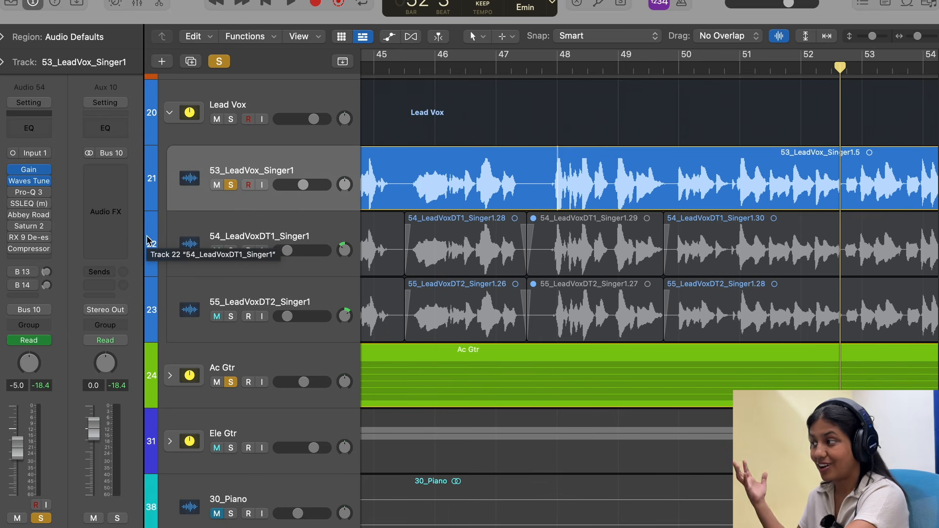
key("space")
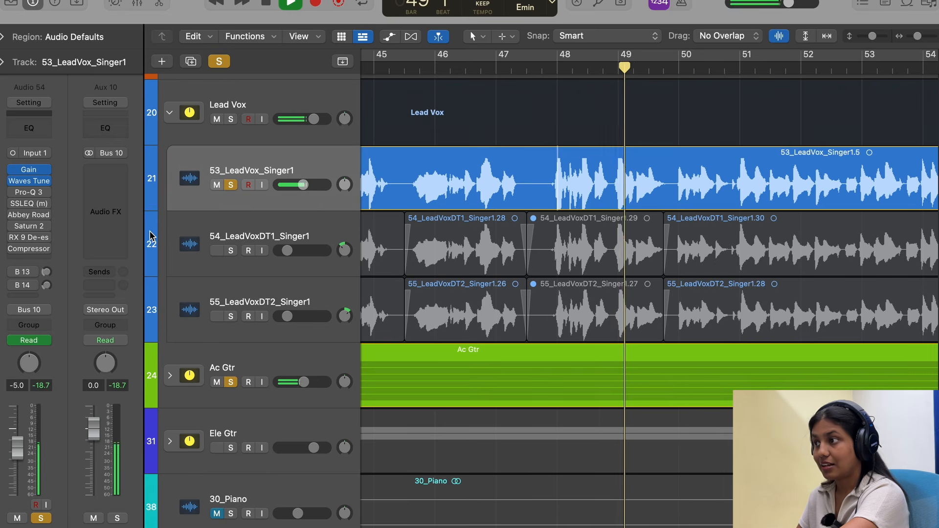
mouse_move(17, 196)
key("space")
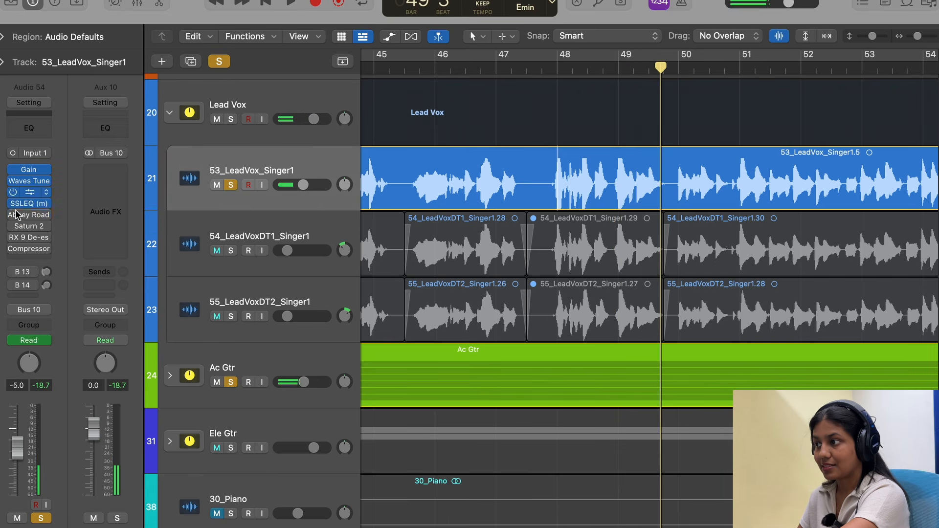
mouse_move(15, 251)
key("space")
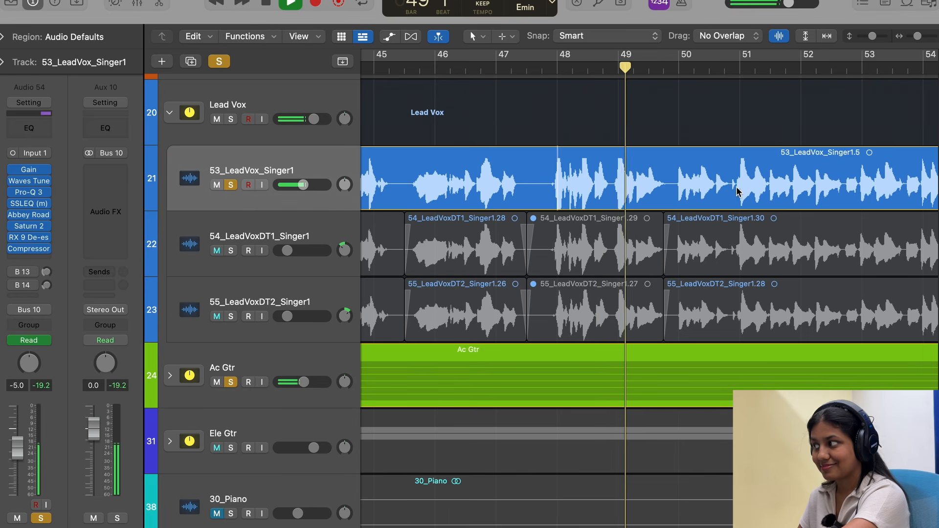
Play from bar 51 while toggling the lead vocal's inserts from Pro-Q 3 through Compressor together, leaving them enabled
key("space")
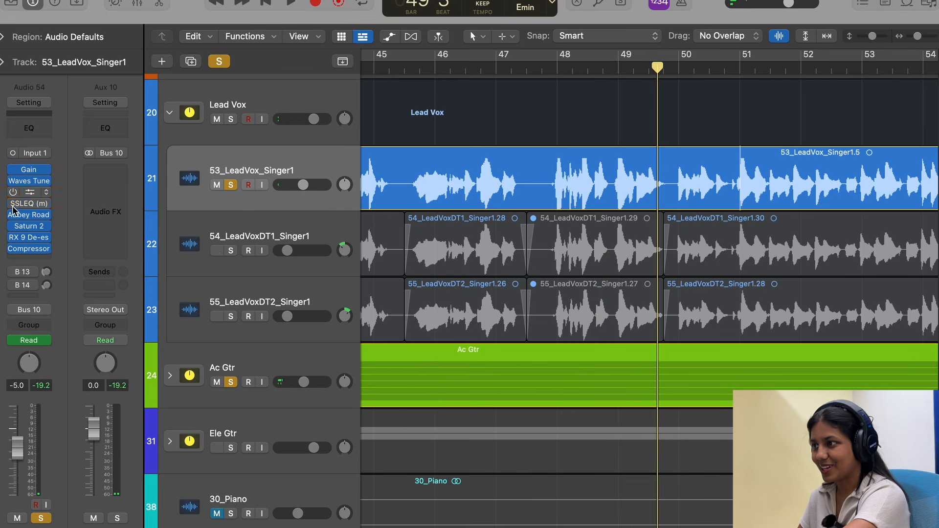
key("space")
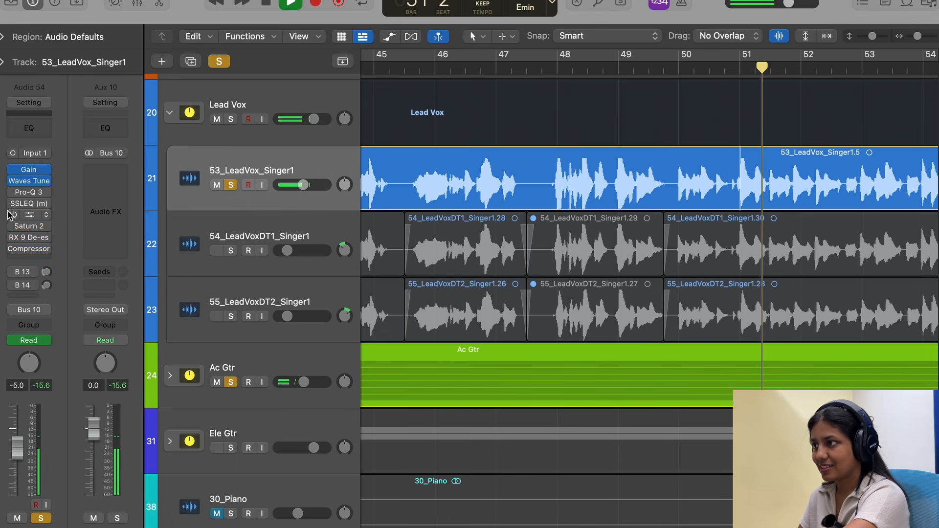
left_click(13, 192, "alt")
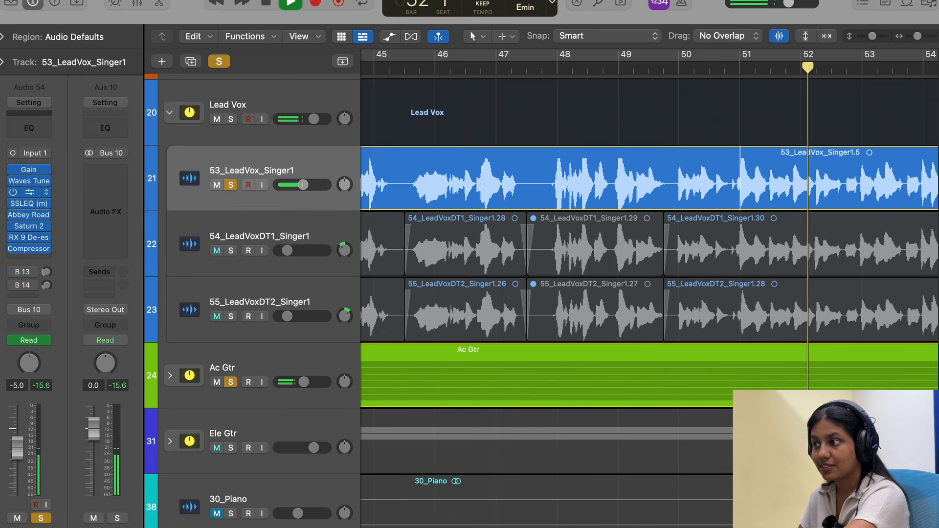
left_click(13, 249, "alt")
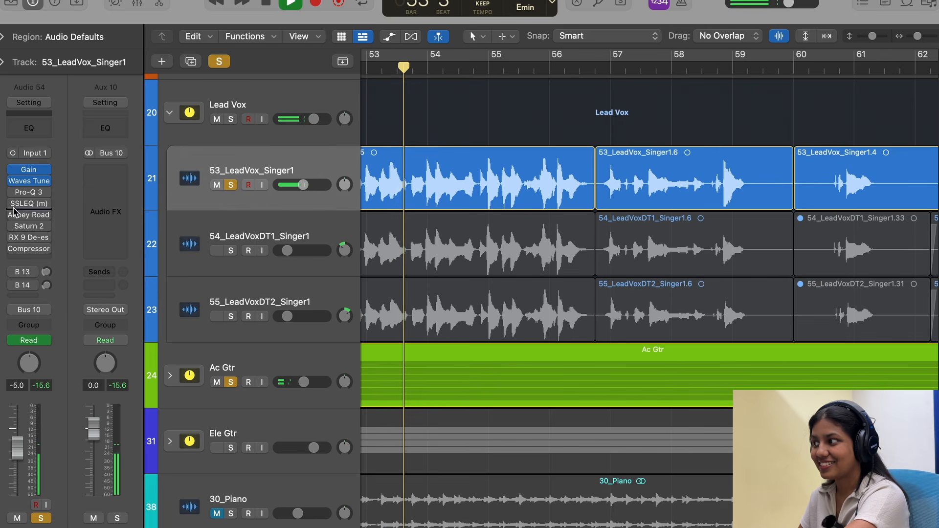
left_click(13, 192, "alt")
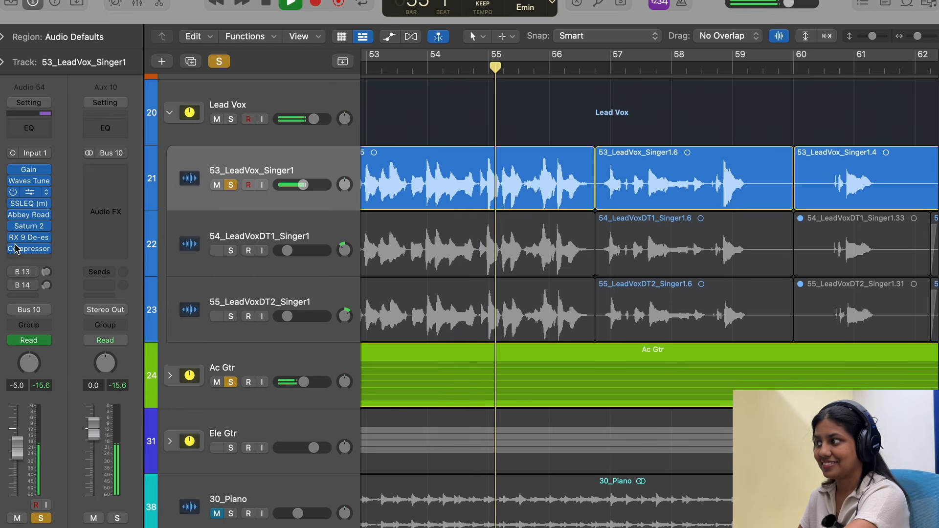
key("space")
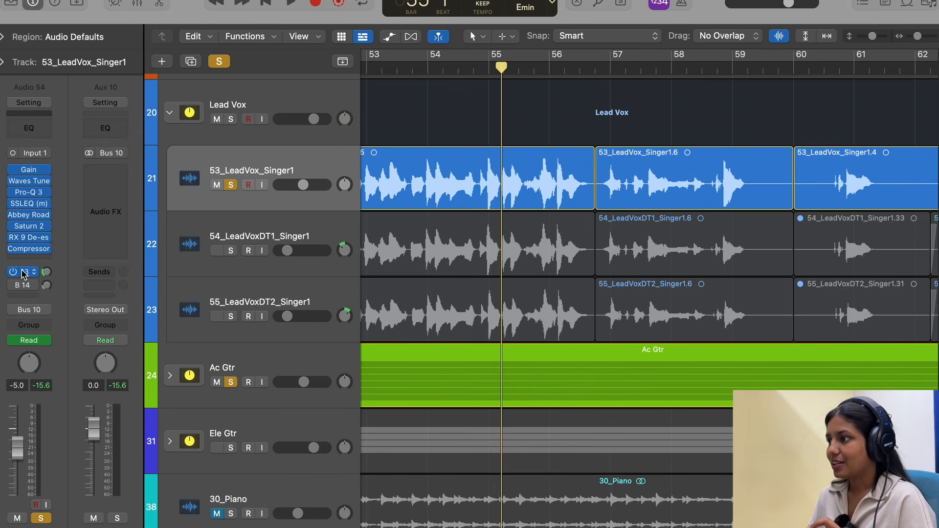
Show the aux channel strip fed by the lead vocal's Bus 13 send
left_click(47, 273)
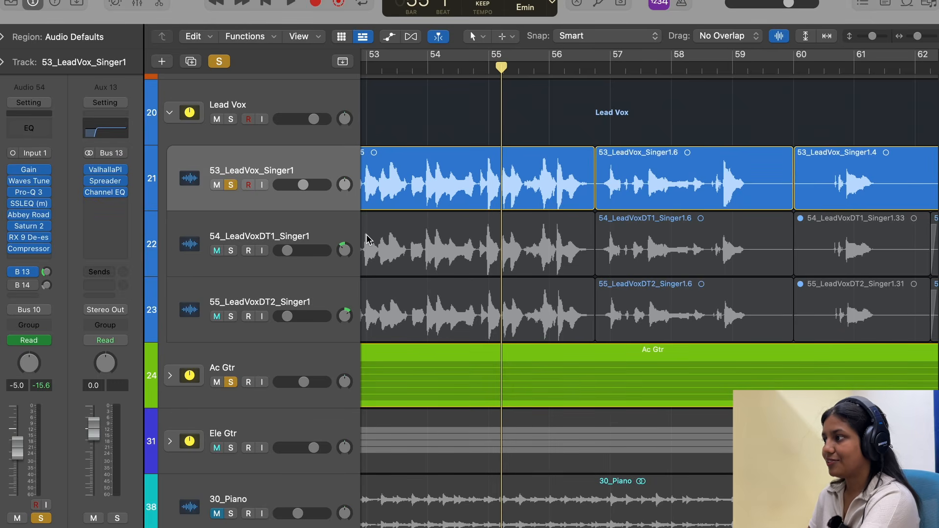
Play the lead vocal from bar 51 and inspect the ValhallaPlate settings on the Bus 13 aux
key("space")
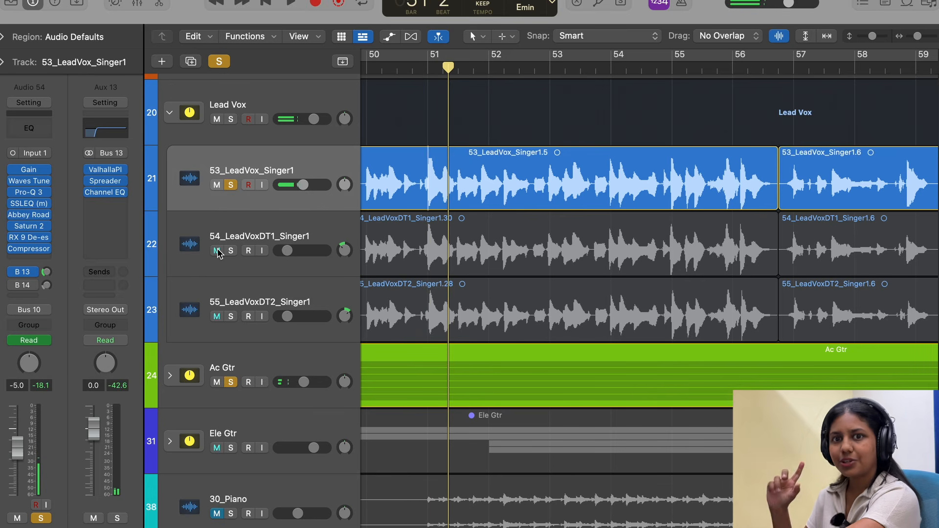
left_click(111, 172)
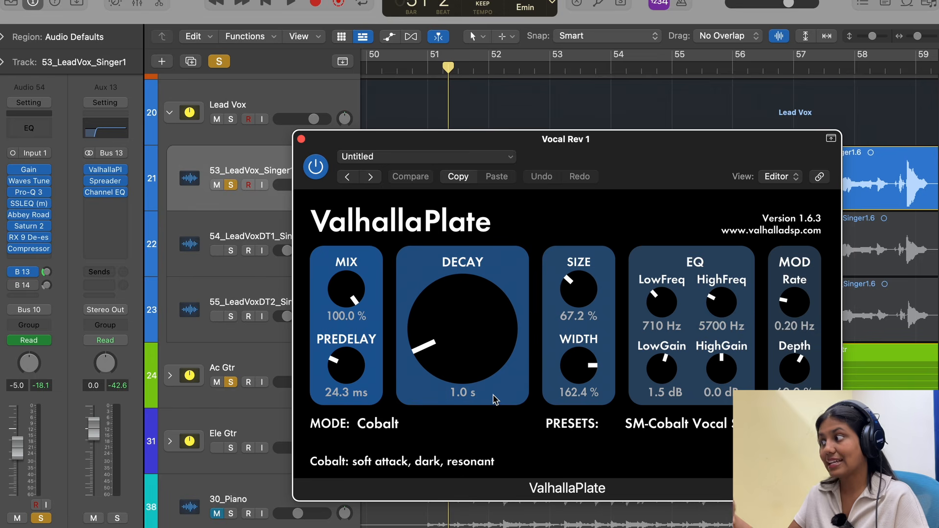
left_click(301, 139)
Audition the lead vocal from bar 51 with Bass and Perc temporarily soloed alongside it, and remove both solos
scroll(391, 253, "up", 3)
left_click(229, 180)
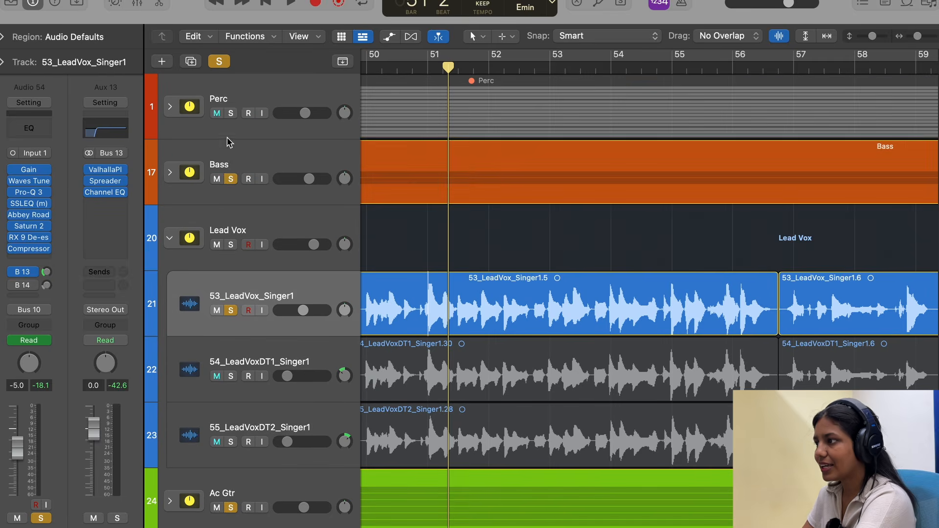
left_click(231, 114)
scroll(294, 244, "down", 5)
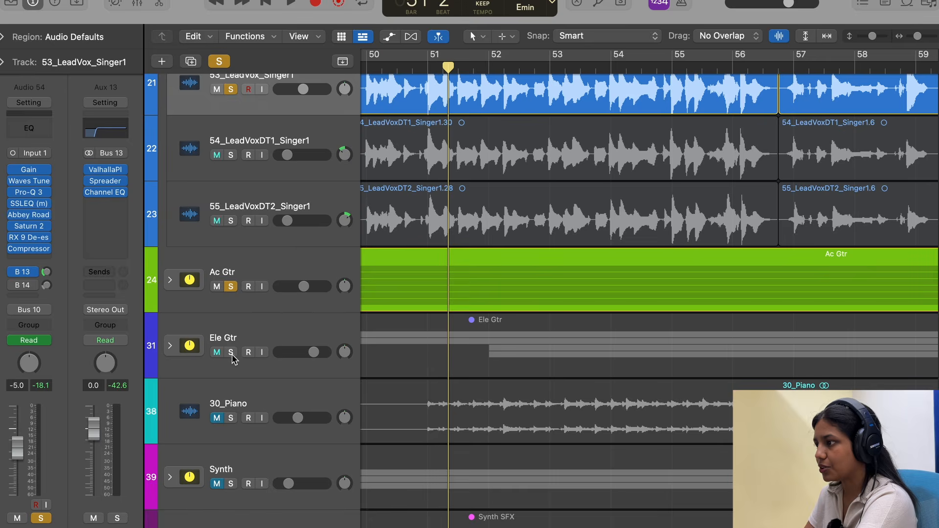
scroll(390, 293, "up", 5)
key("space")
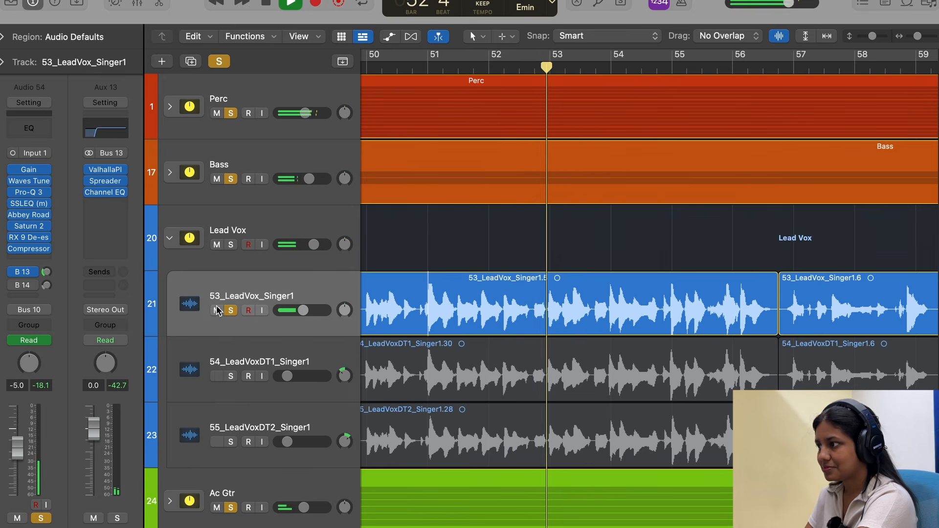
key("space")
left_click(231, 179)
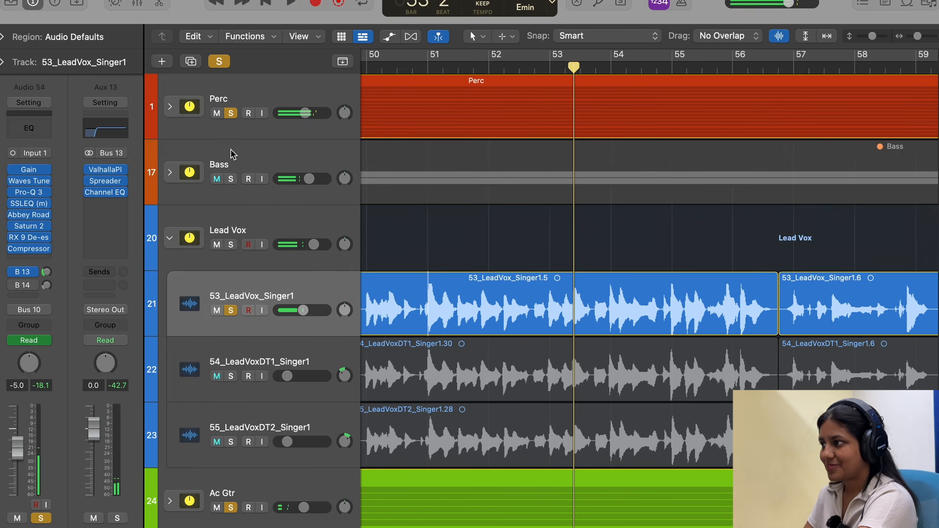
left_click(231, 113)
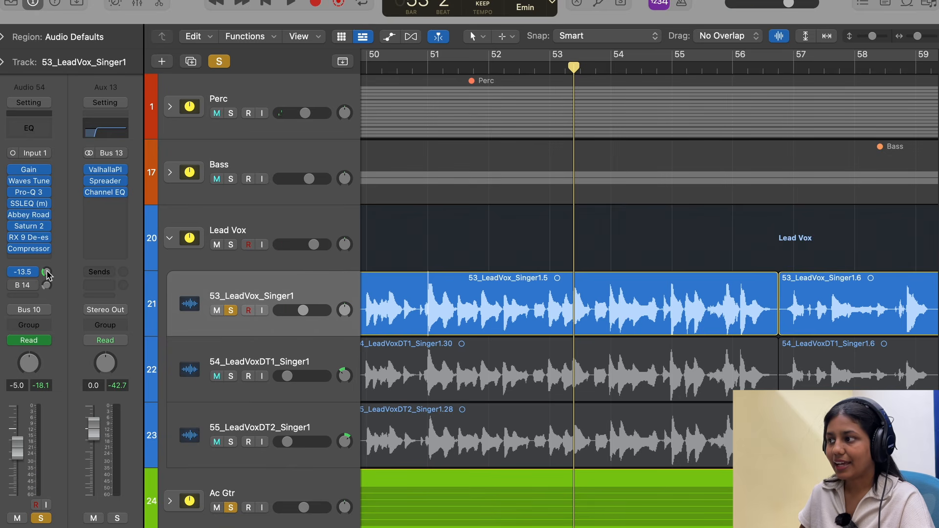
Inspect the Spreader plug-in's settings on the Bus 13 aux
left_click(107, 182)
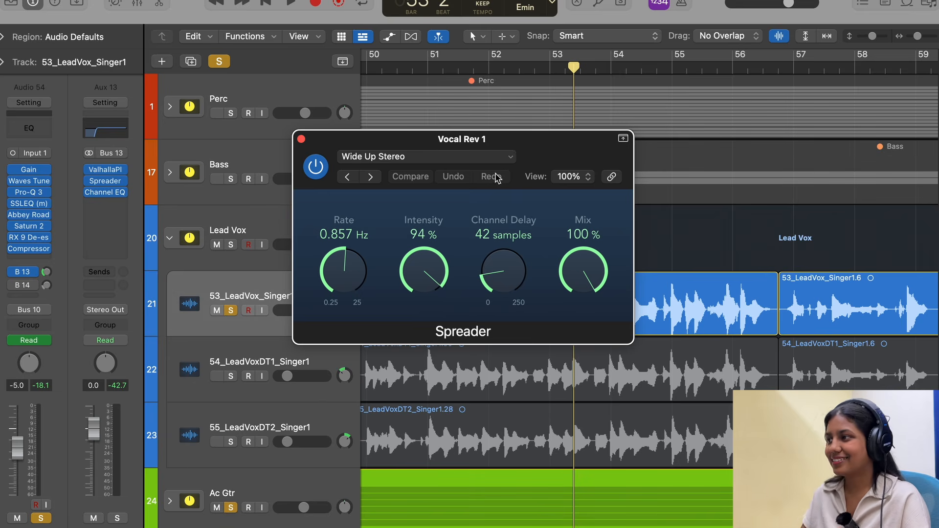
left_click(302, 139)
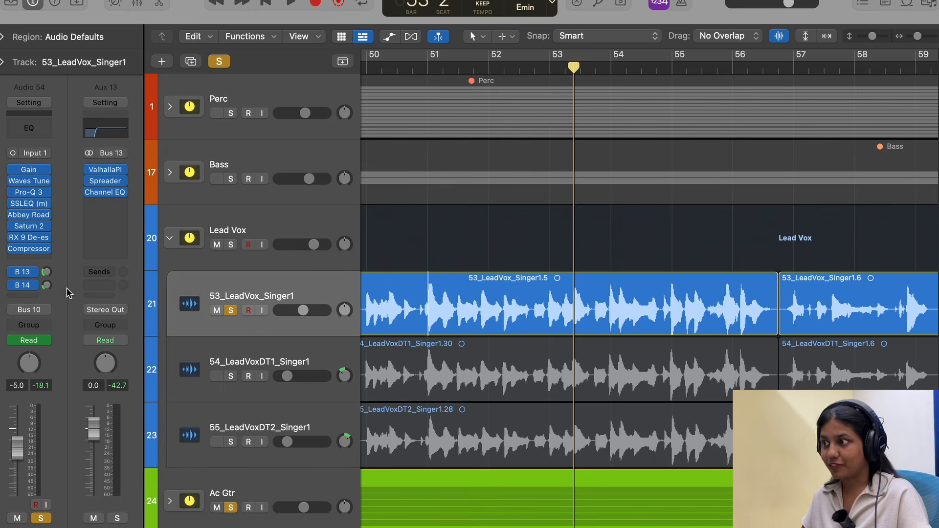
Enable the lead vocal's Bus 14 send and open the ValhallaVintageVerb on the aux it feeds
left_click(47, 286)
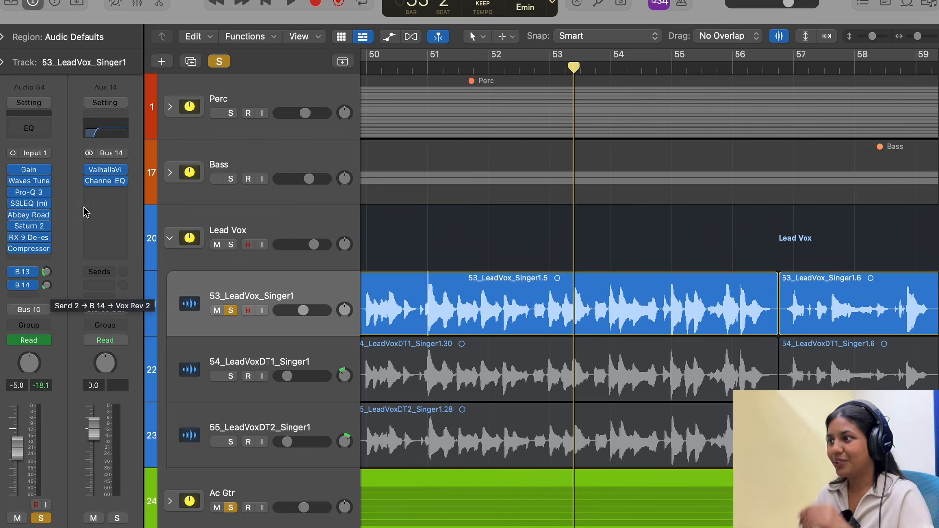
left_click(108, 171)
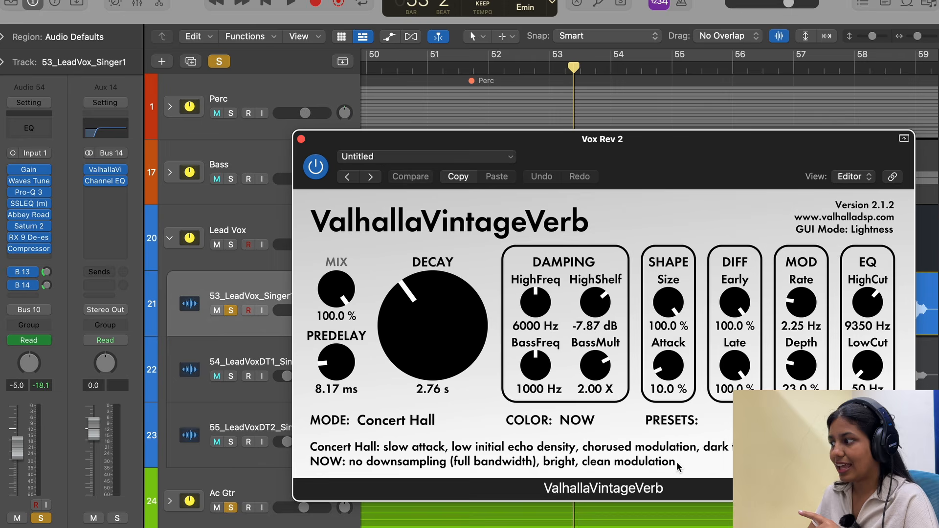
left_click_drag(684, 165, 548, 132)
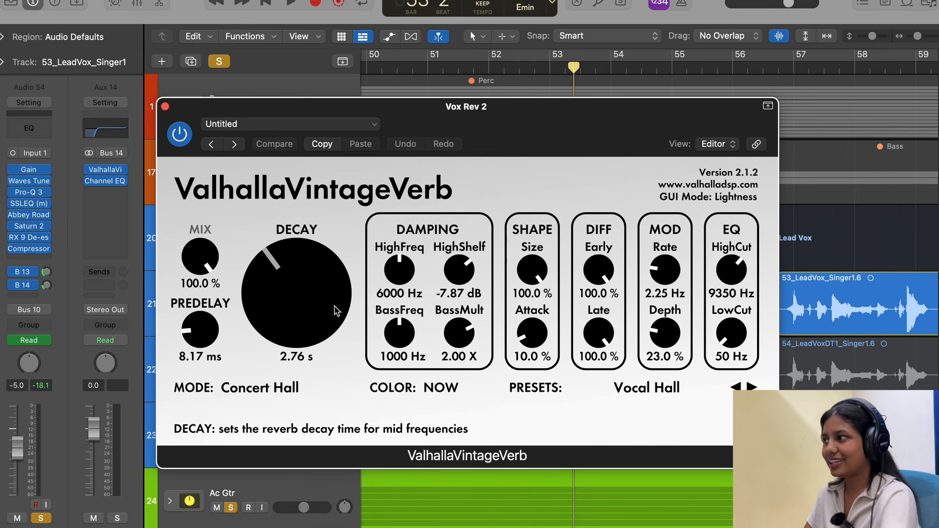
Compare the lead vocal from bar 51 with the Bus 14 send on, bypassed and re-enabled, and close the ValhallaVintageVerb window
key("space")
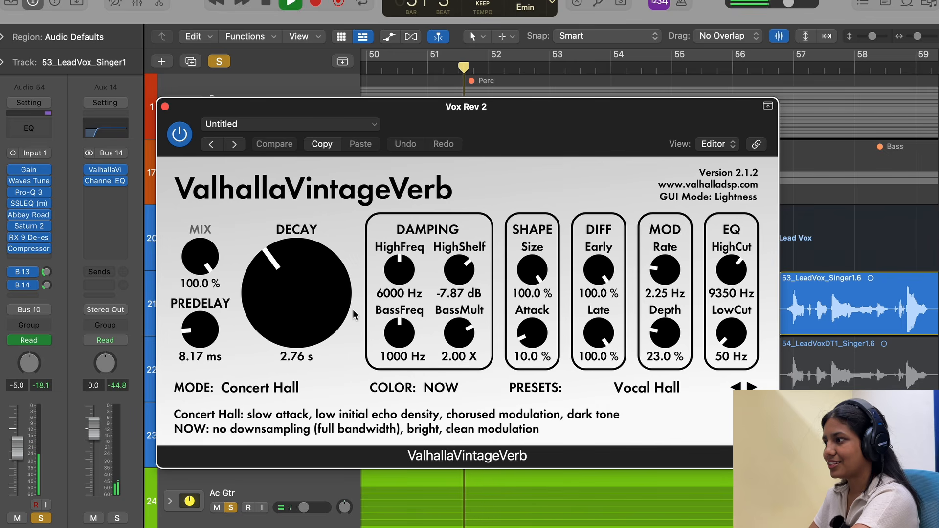
key("space")
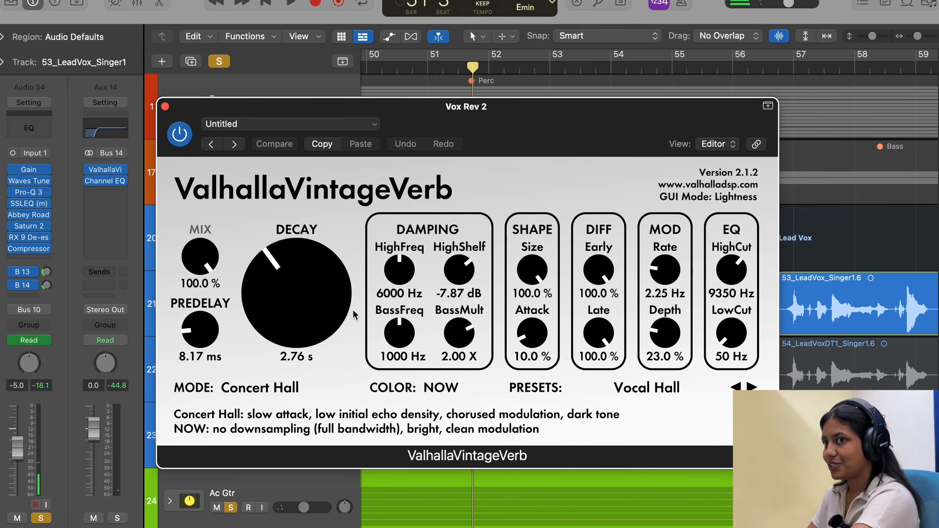
key("space")
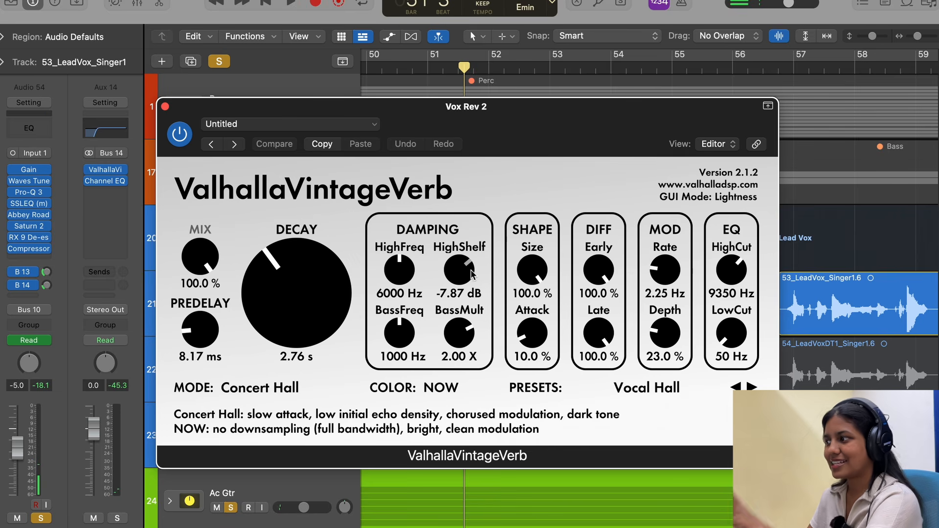
mouse_move(469, 273)
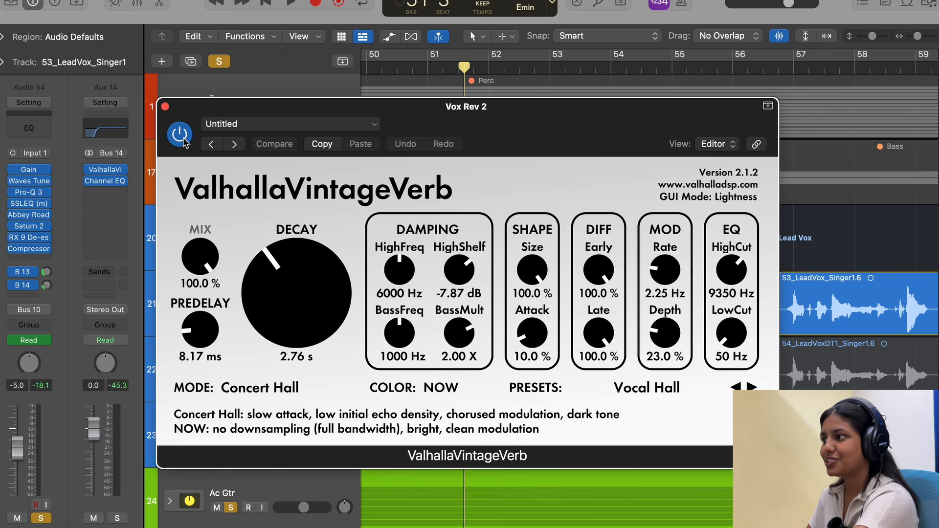
left_click(14, 291)
key("space")
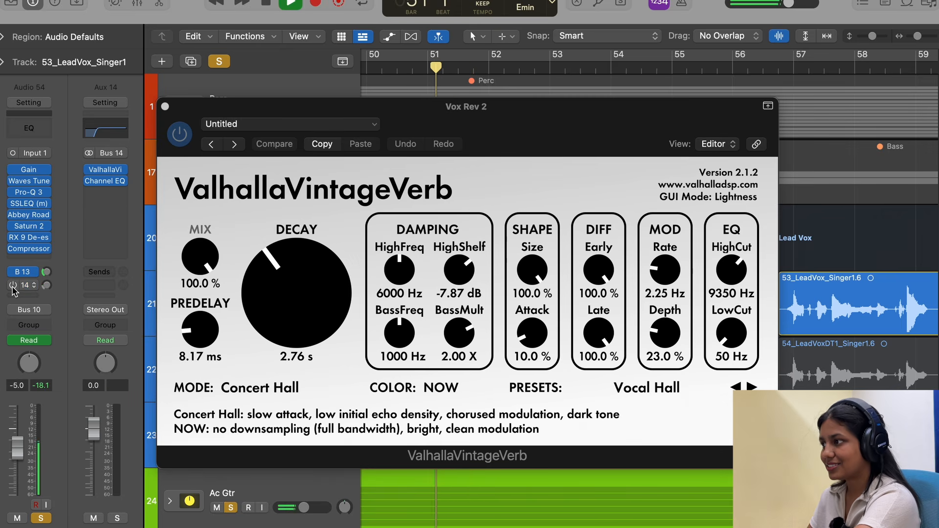
key("space")
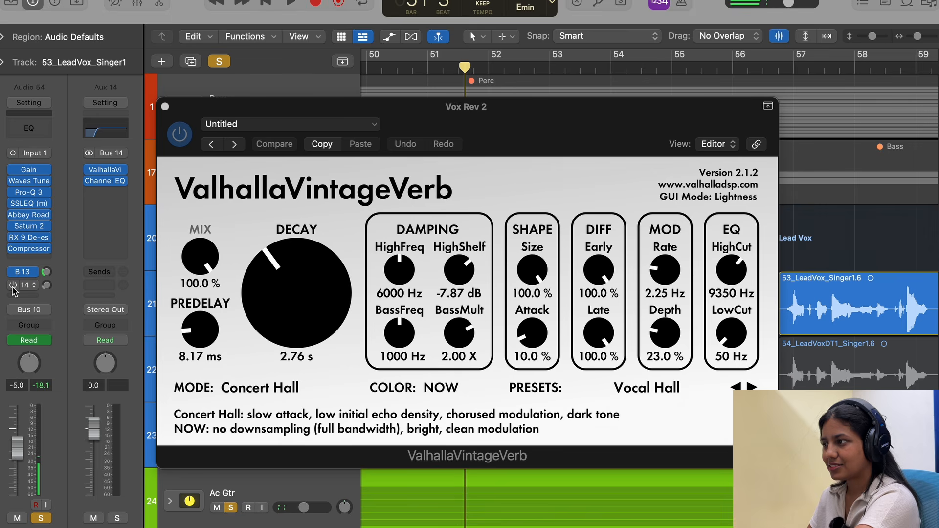
key("space")
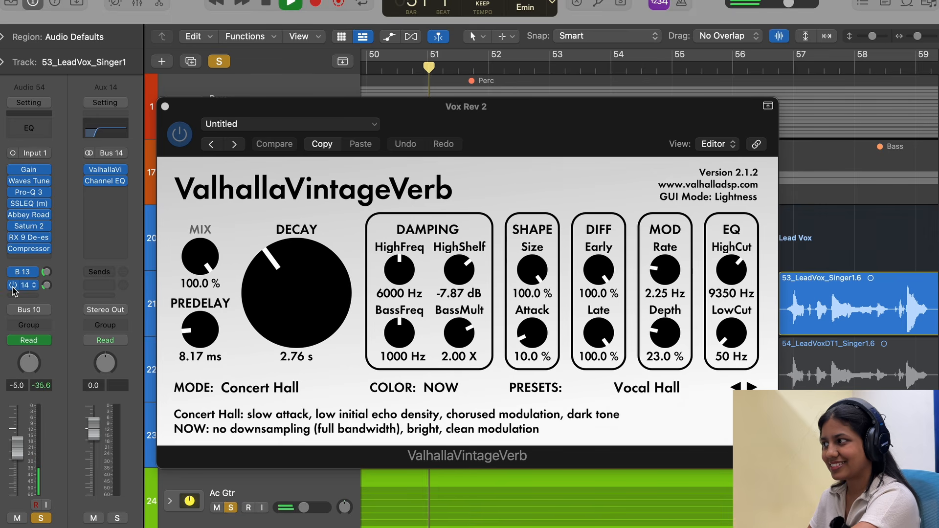
key("space")
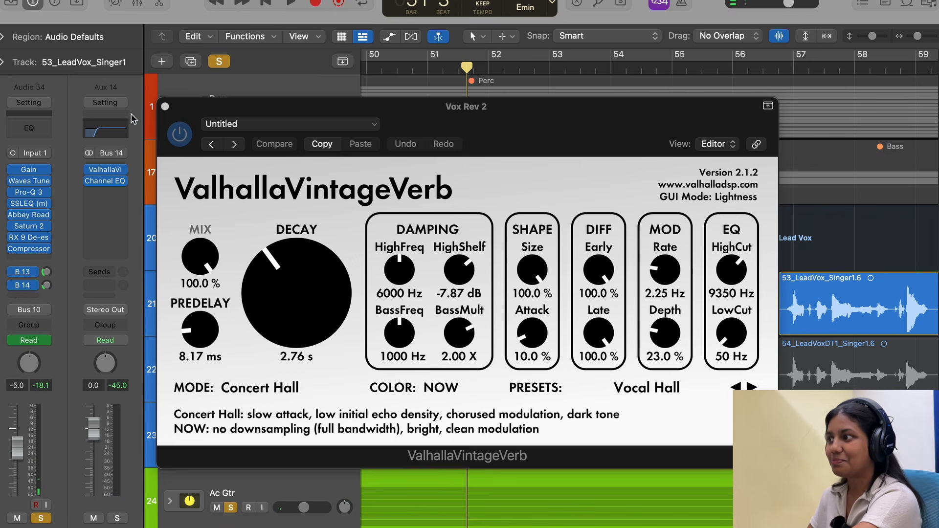
left_click(165, 107)
Solo the Perc and Bass tracks and play them with the lead vocal from bar 51
mouse_move(21, 250)
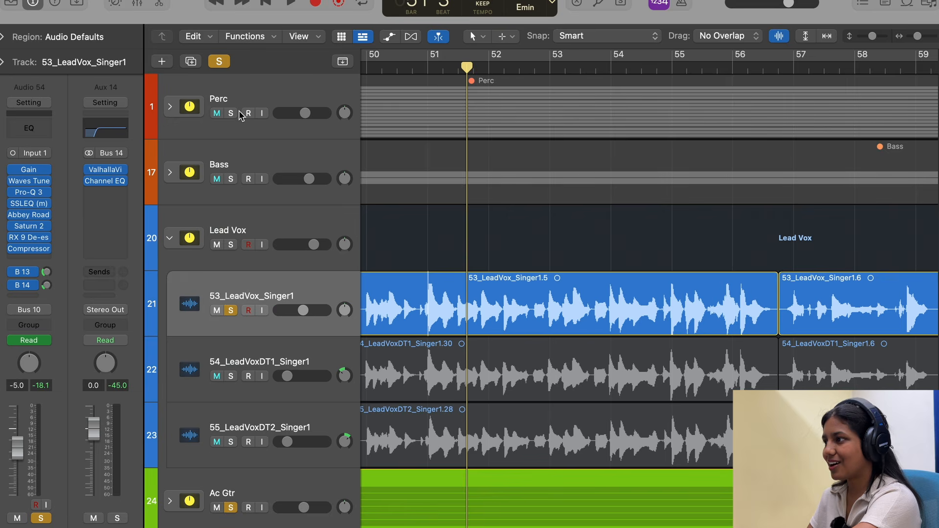
left_click_drag(231, 113, 234, 166)
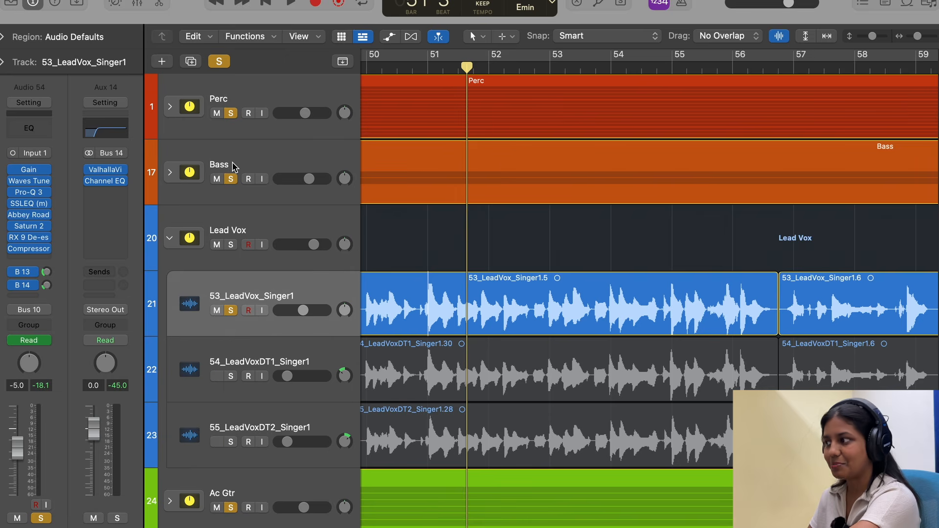
key("space")
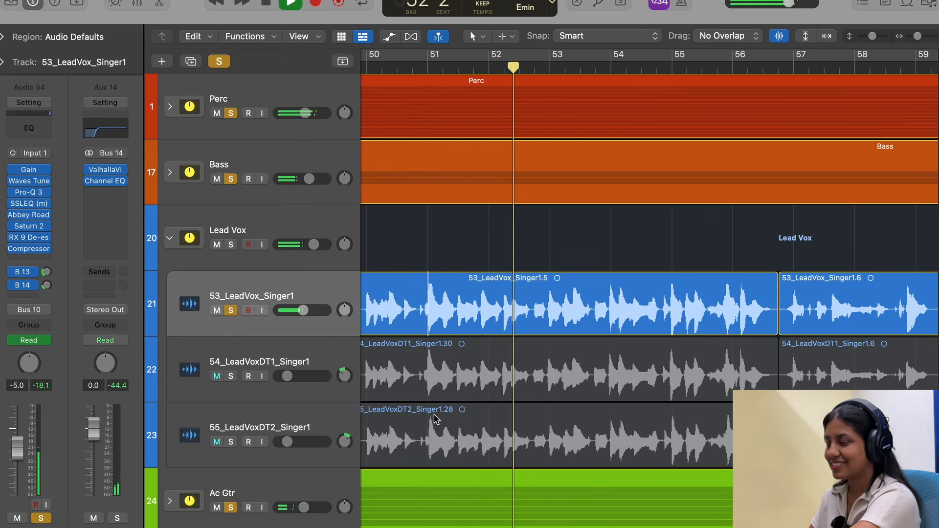
scroll(458, 440, "down", 2)
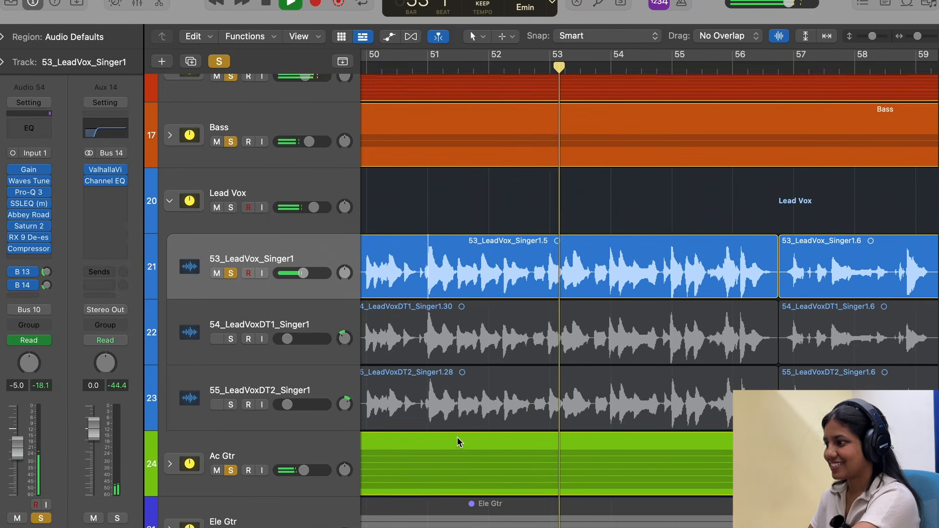
scroll(458, 443, "up", 2)
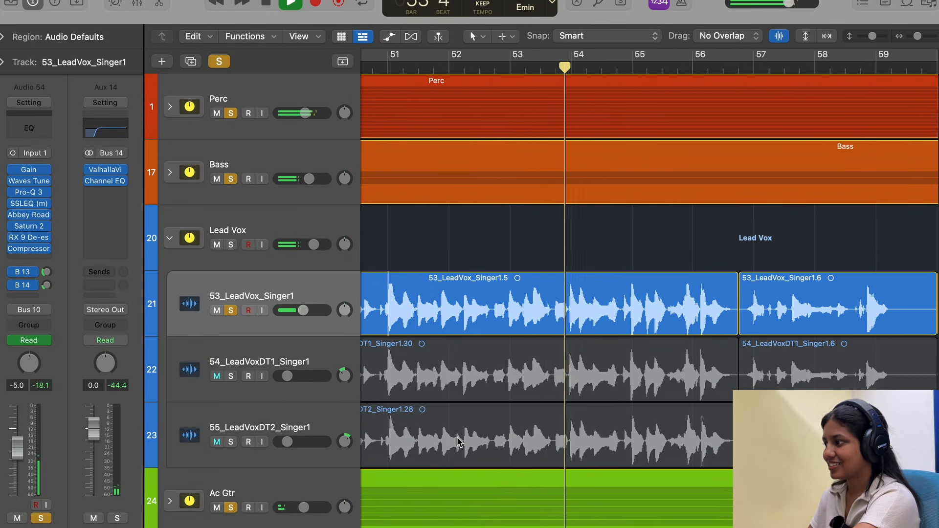
Toggle the track automation view during playback, leaving the automation displayed on all tracks
key("a")
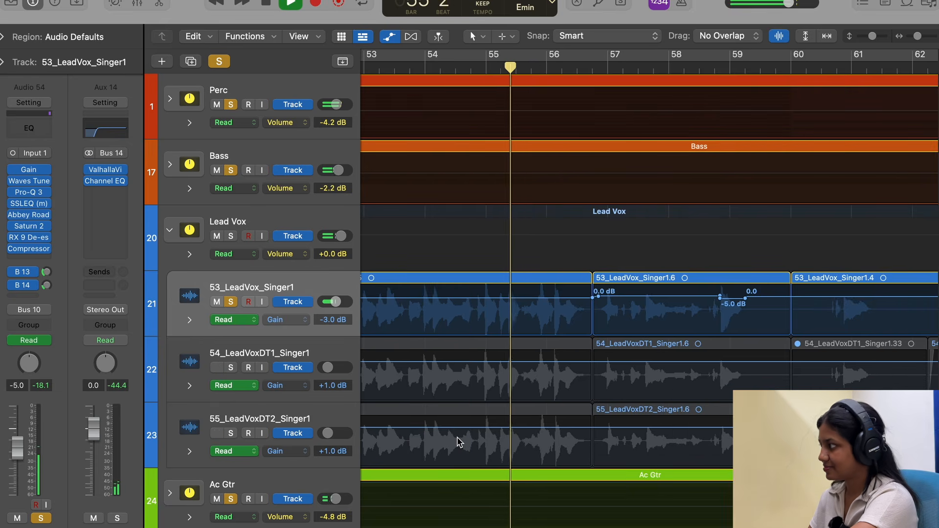
key("a")
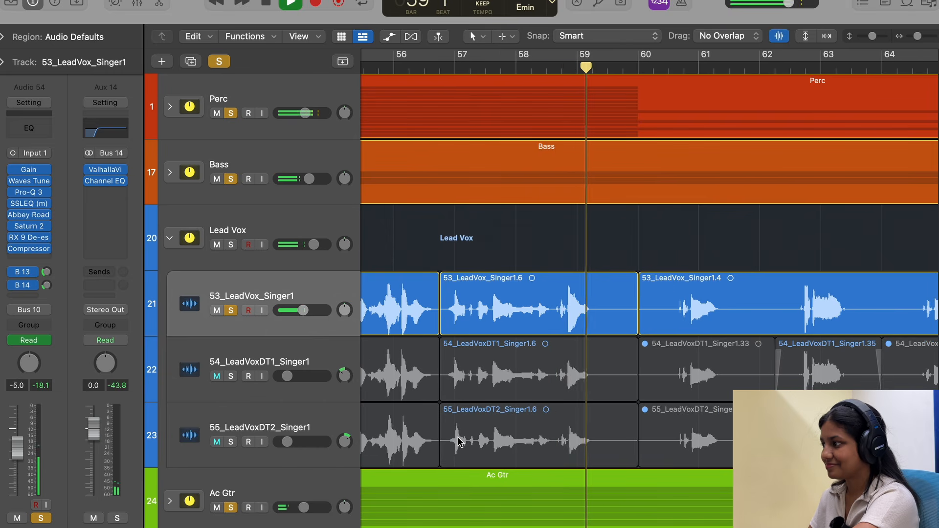
key("a")
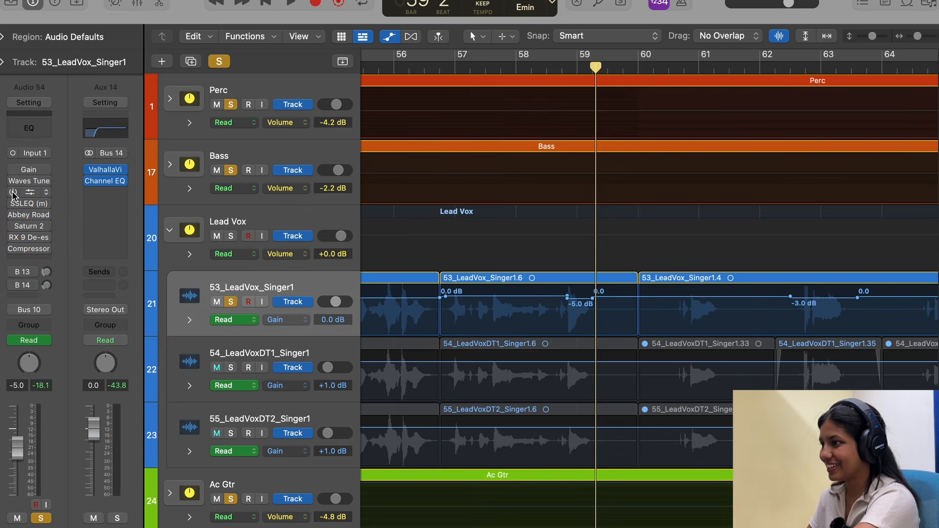
Compare playback from the middle of bar 58 with all lead vocal inserts and sends bypassed and re-enabled
left_click(569, 300)
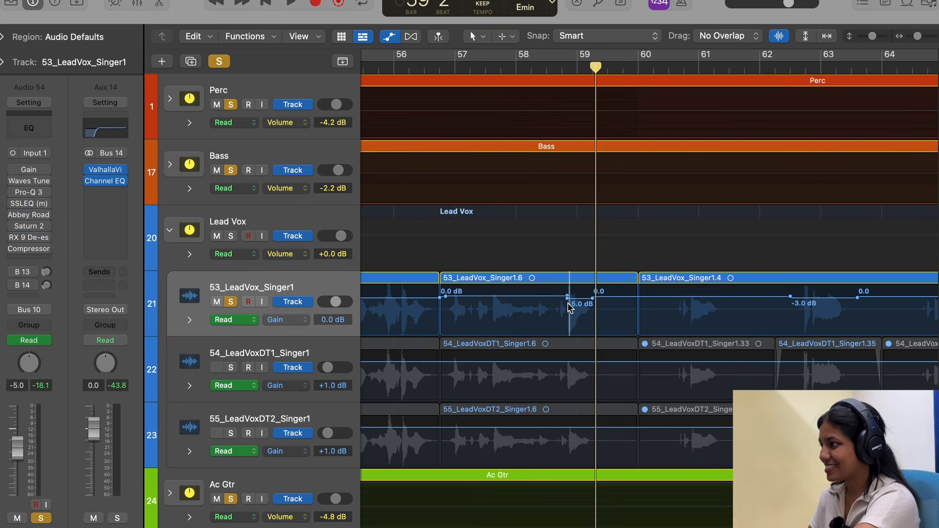
key("space")
left_click(544, 313)
key("space")
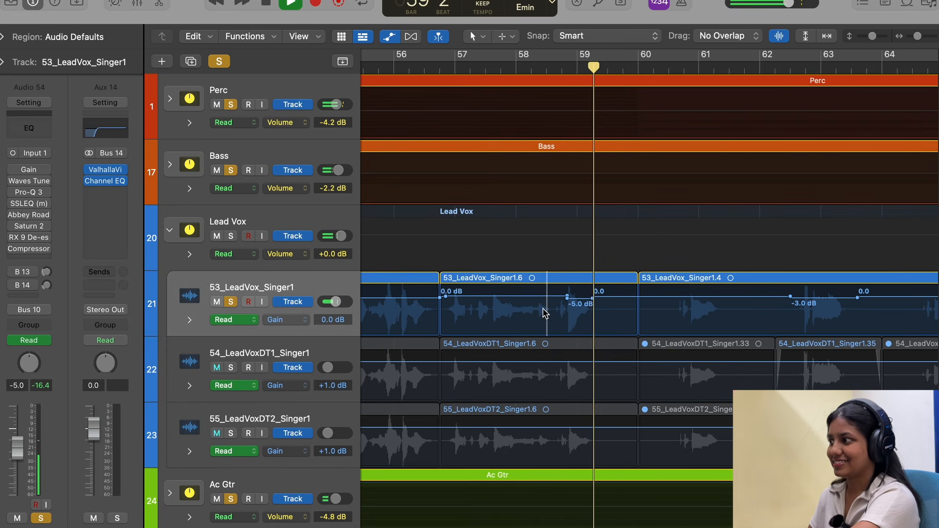
key("space")
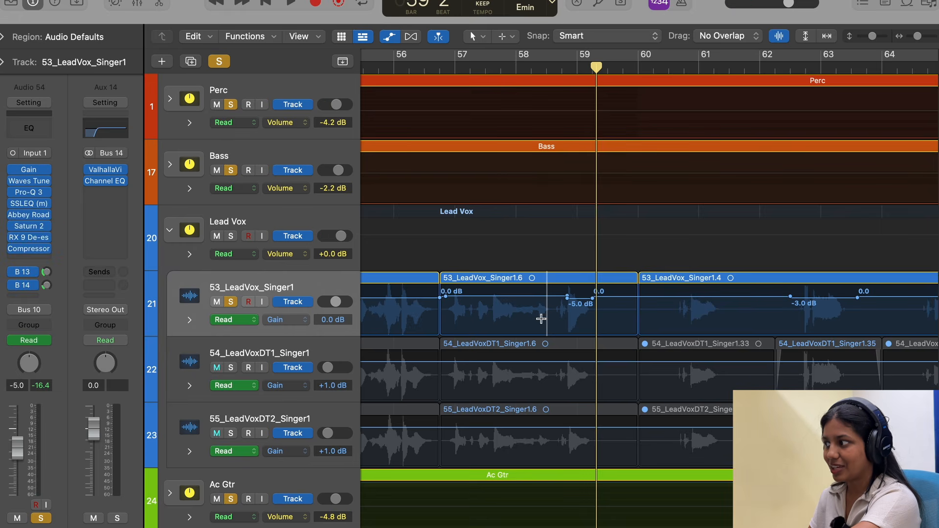
key("space")
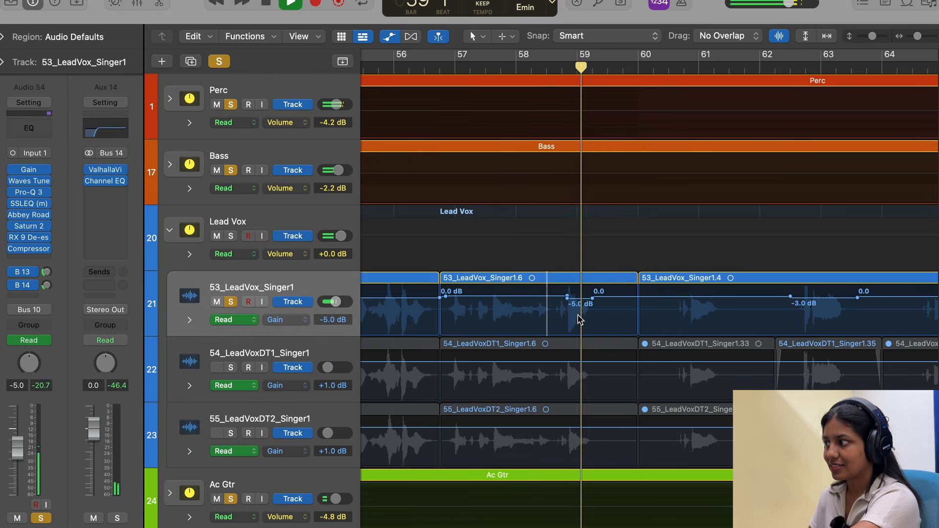
key("space")
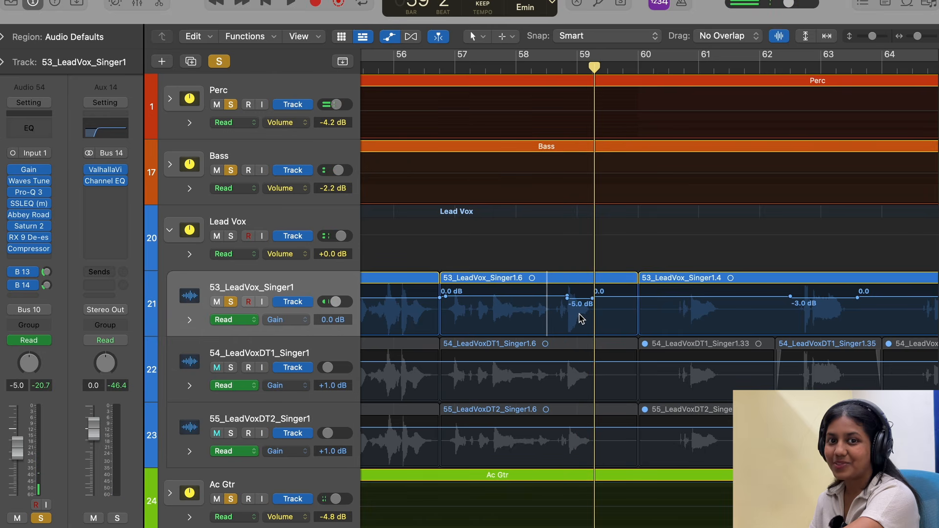